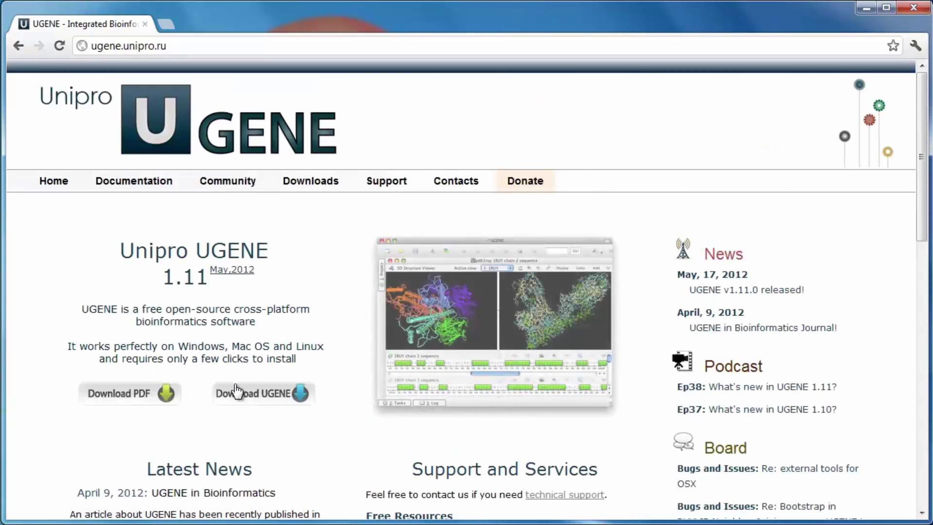
Go to the UGENE download page listing the Windows installers for version 1.11.0
left_click(235, 391)
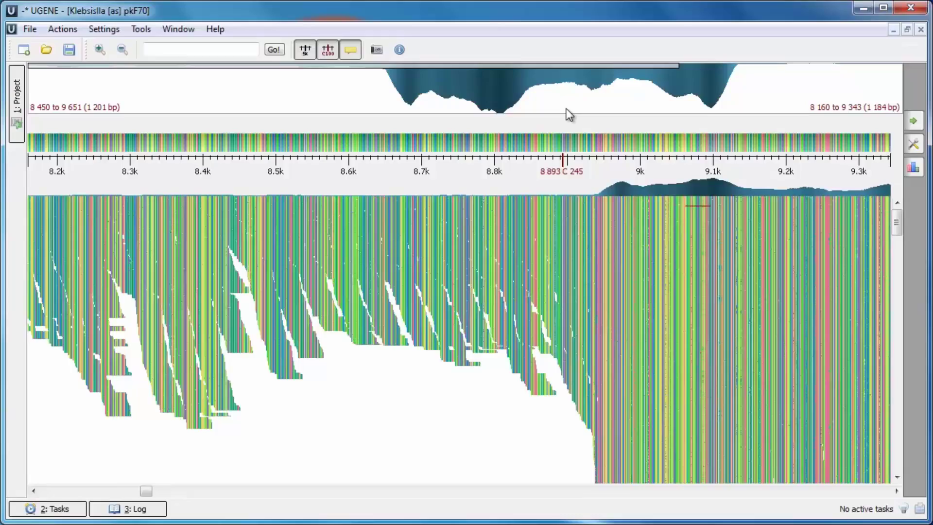
Zoom in and link Read from remote database's output port to Write sequence
scroll(566, 109, "up", 6)
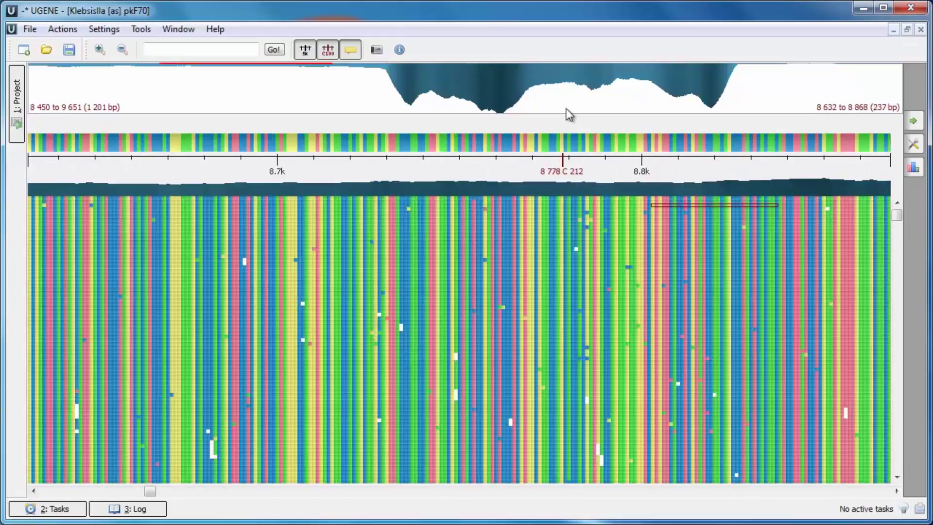
scroll(566, 108, "up", 3)
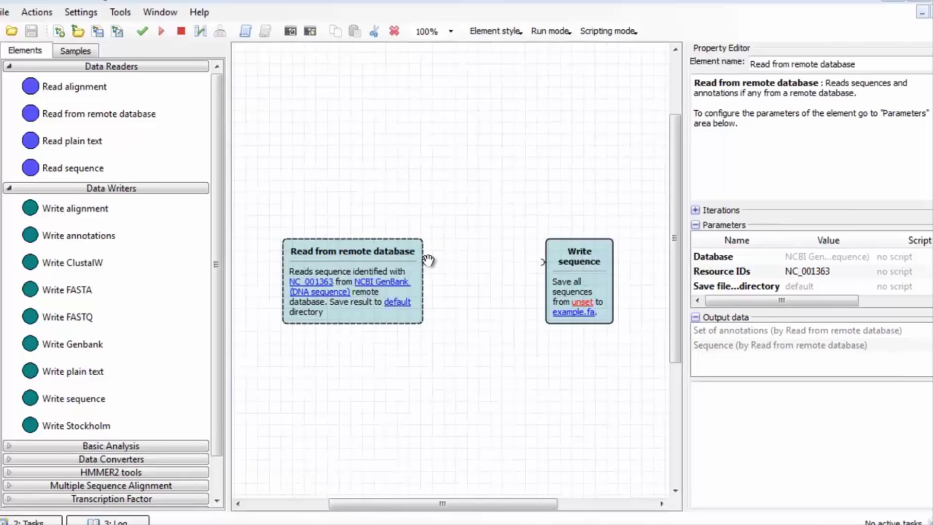
left_click_drag(427, 262, 557, 252)
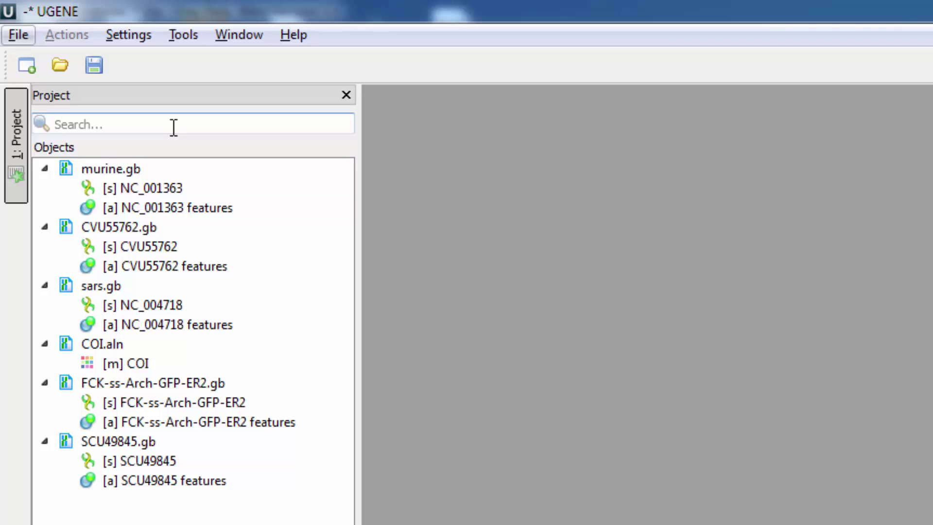
Filter the project by 'axl2' and open SCU49845 features in a sequence view
left_click(174, 126)
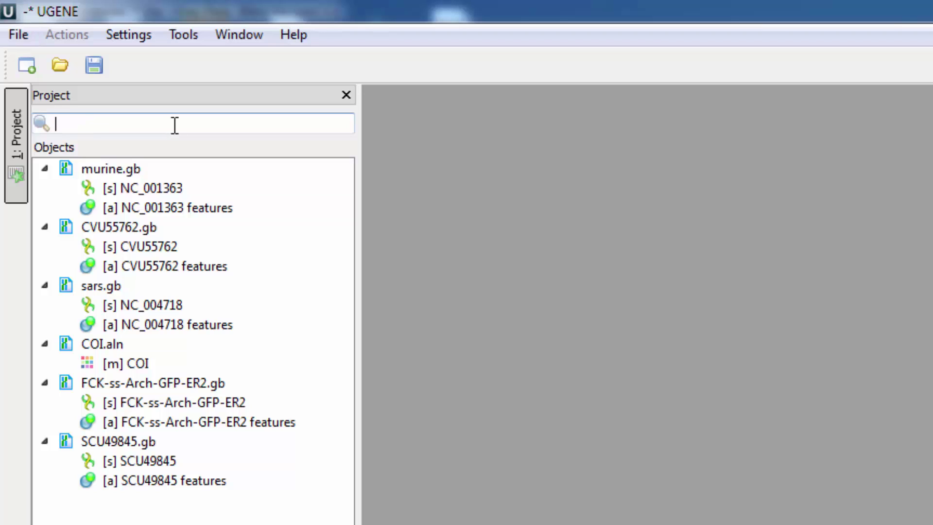
type("axl2")
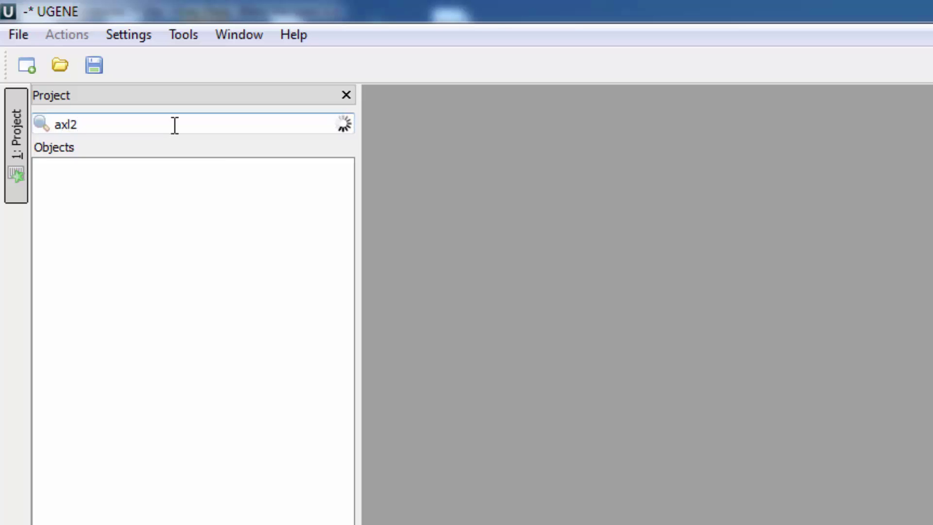
left_click(106, 249)
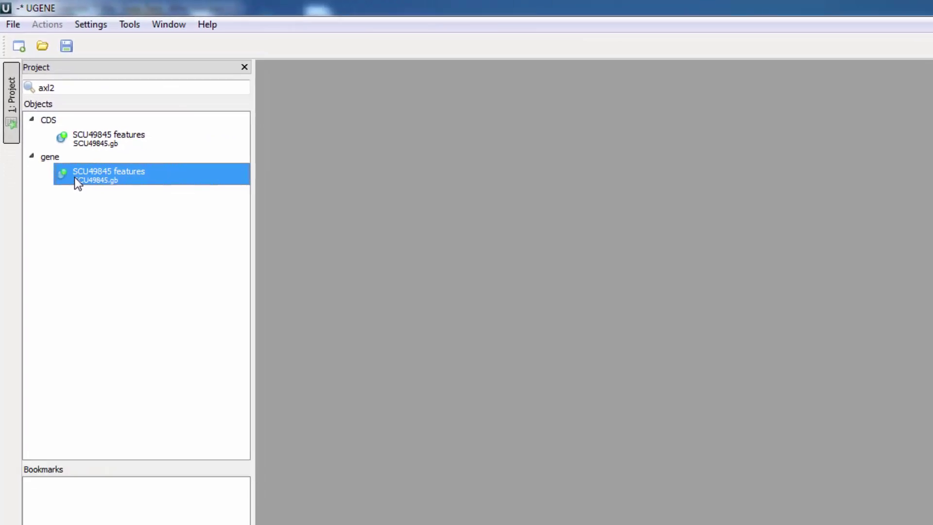
double_click(74, 177)
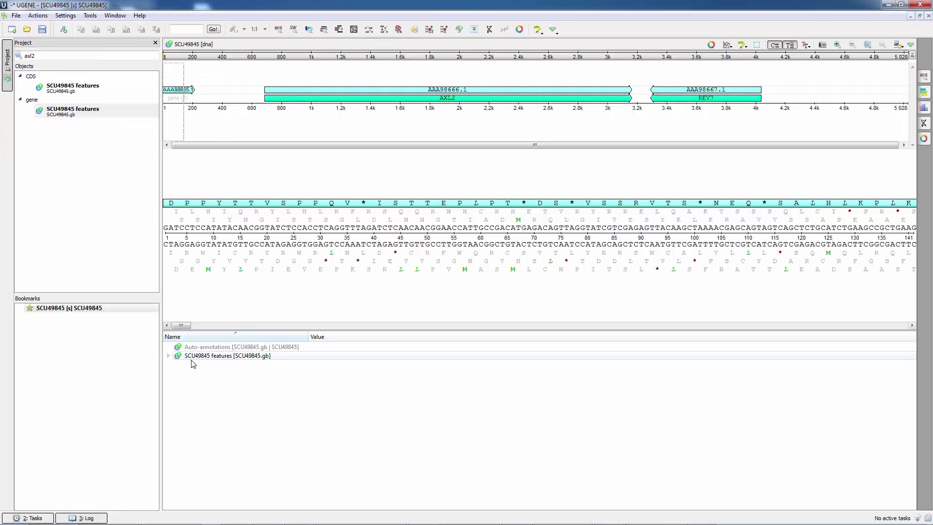
Expand the gene annotations and select the AXL2 gene at 687..3158
left_click(168, 356)
left_click(178, 373)
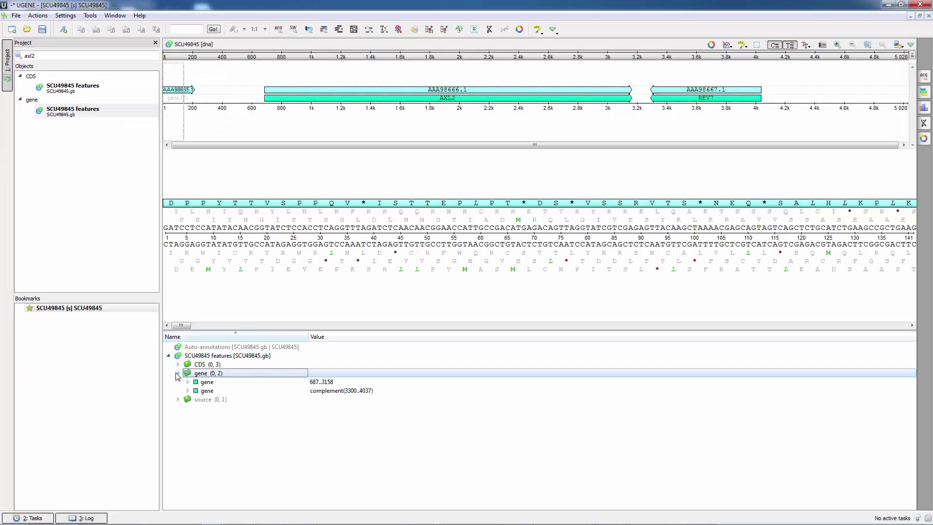
left_click(196, 382)
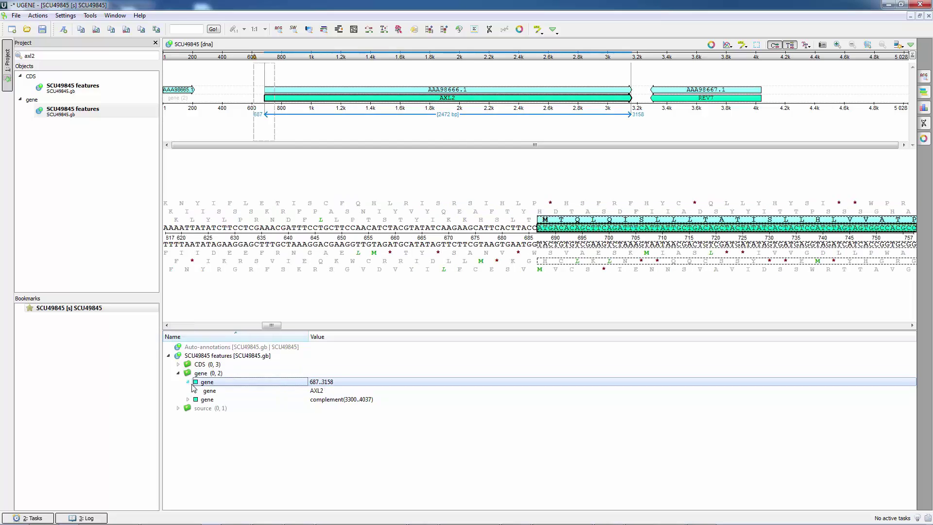
left_click(188, 382)
left_click(209, 391)
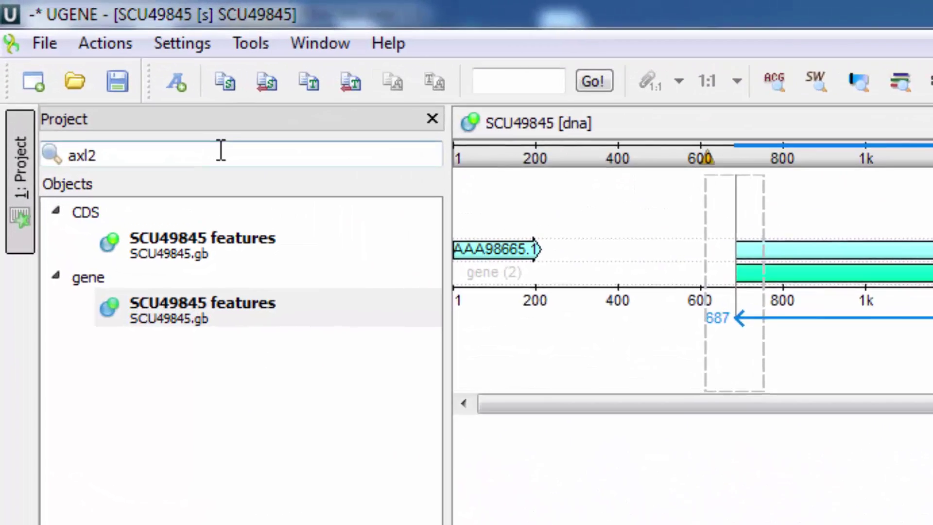
Replace the project filter with 'acctgagg' and select the matching sequences under Sequence content
left_click_drag(68, 55, 15, 50)
type("acct")
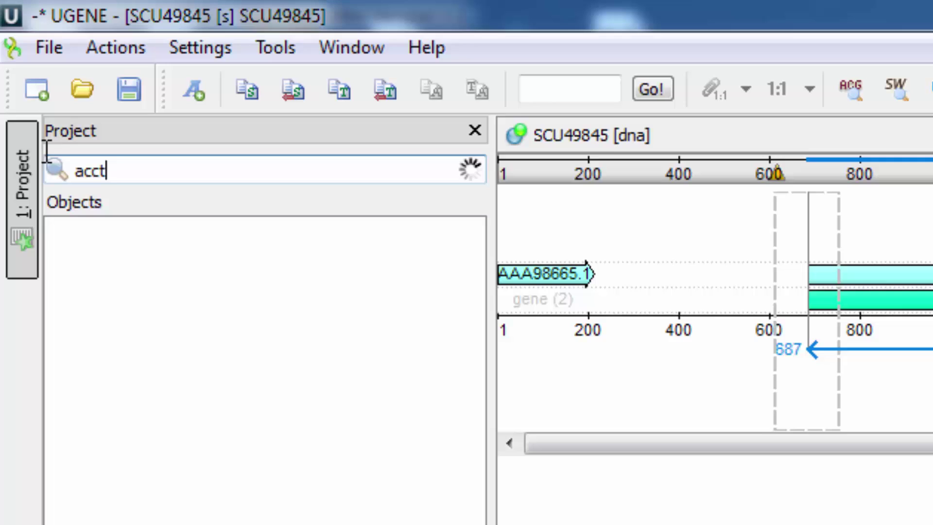
type("gagg")
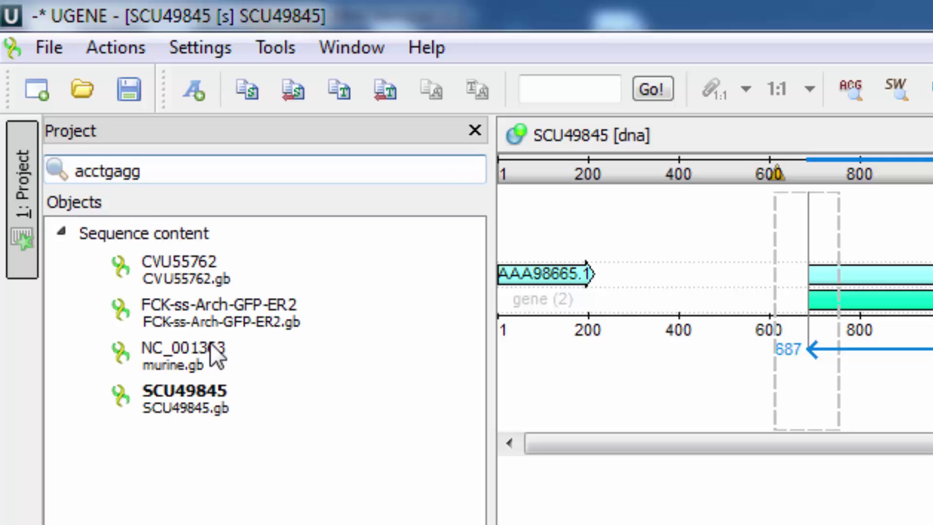
left_click(207, 406)
left_click(180, 352)
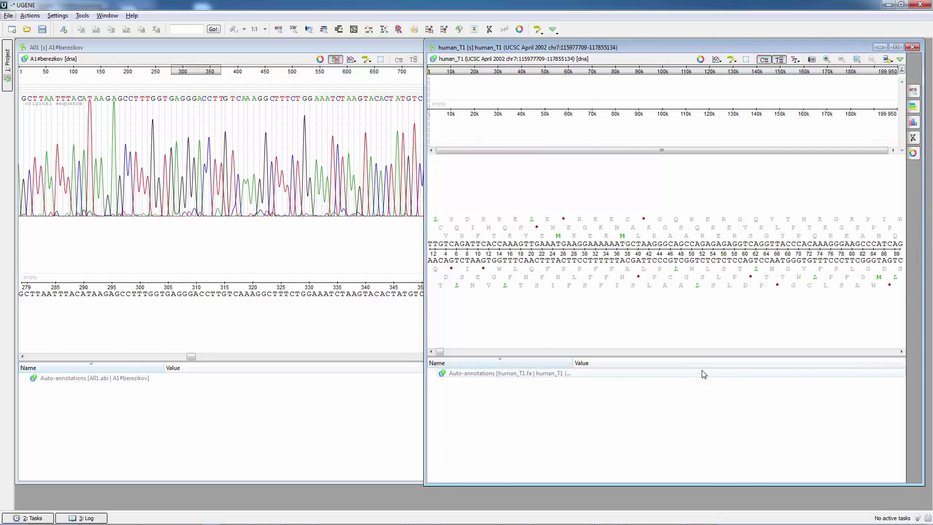
Bring the A01 chromatogram window forward and resize its trace panel taller, then shorter
left_click(321, 256)
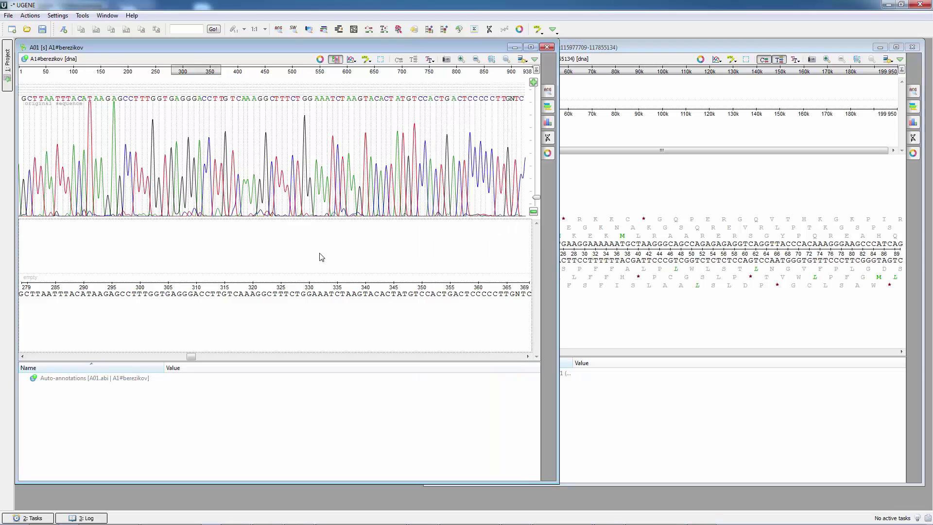
left_click_drag(336, 217, 324, 338)
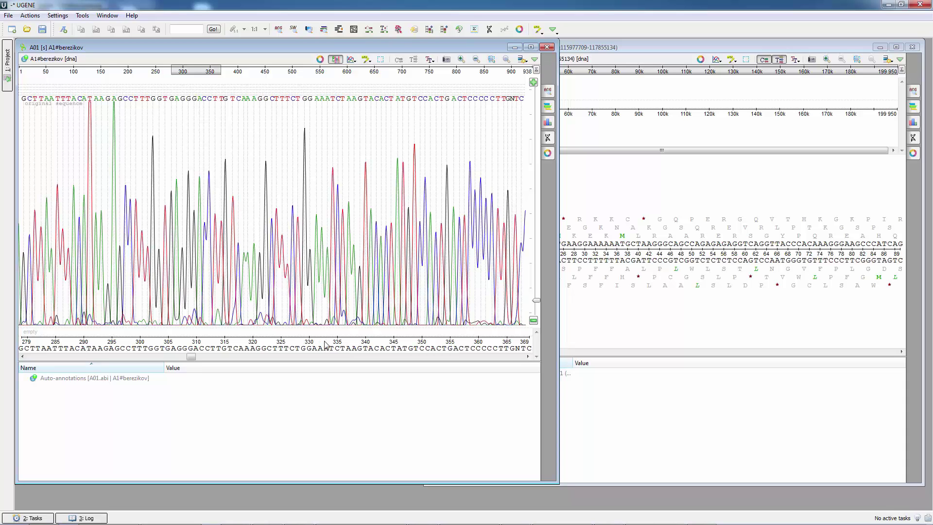
left_click_drag(318, 325, 325, 125)
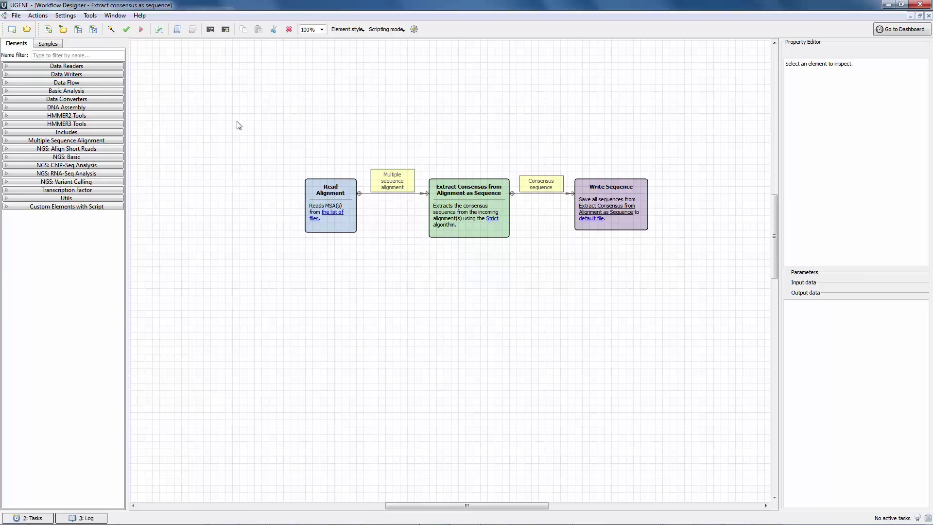
Run the Extract consensus as sequence workflow to produce COI_consensus.fa and HIV-1_consensus.fa
left_click(141, 29)
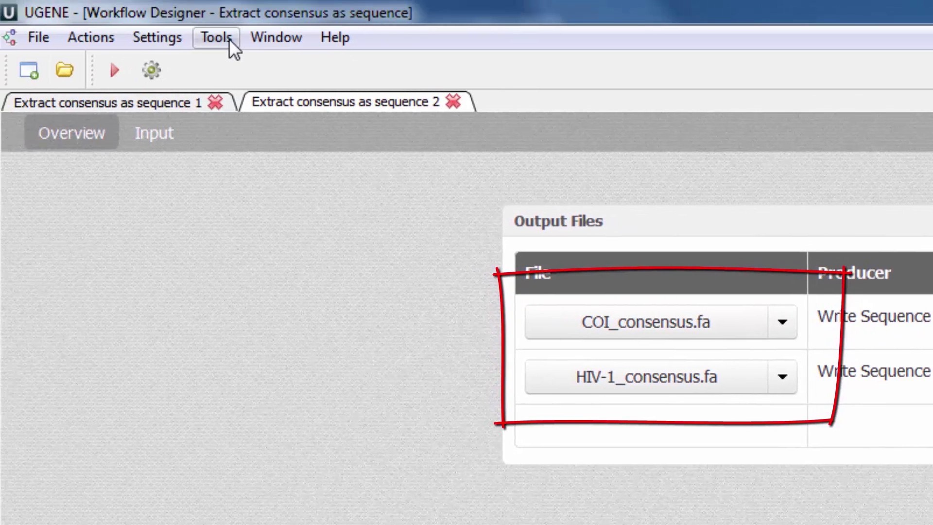
Browse the Tools submenus and launch Sanger data analysis' Reads quality control and alignment
left_click(216, 38)
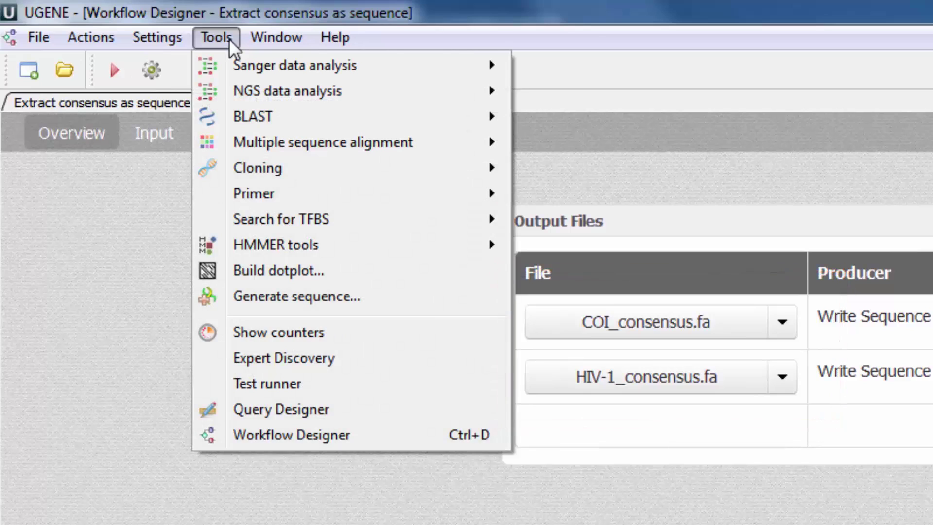
mouse_move(256, 91)
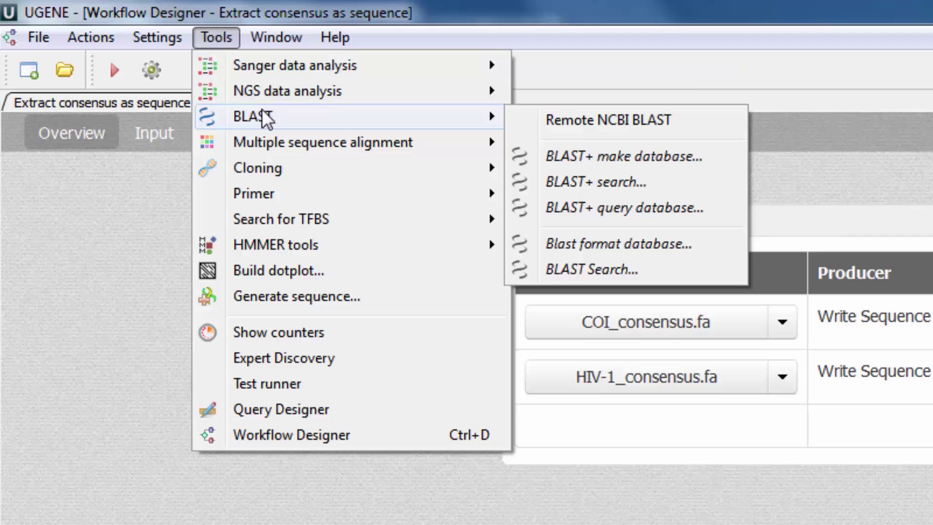
mouse_move(272, 136)
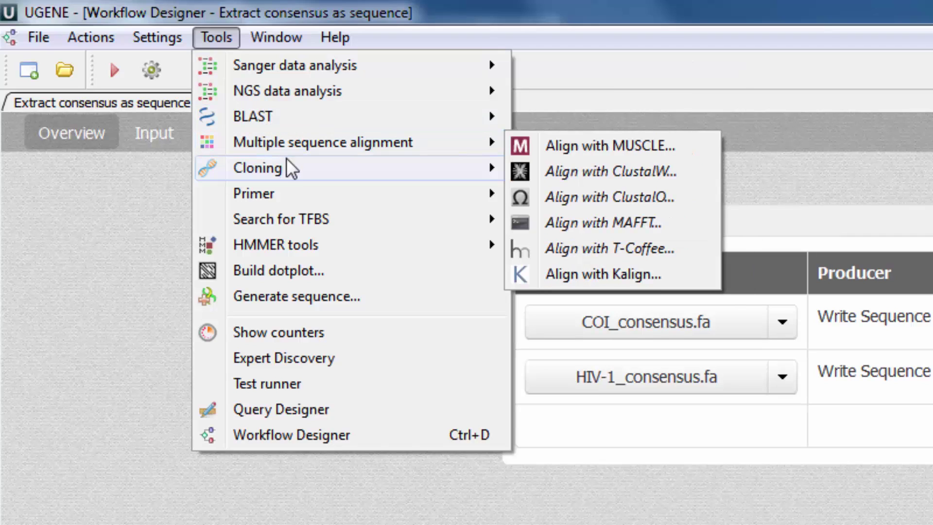
mouse_move(330, 214)
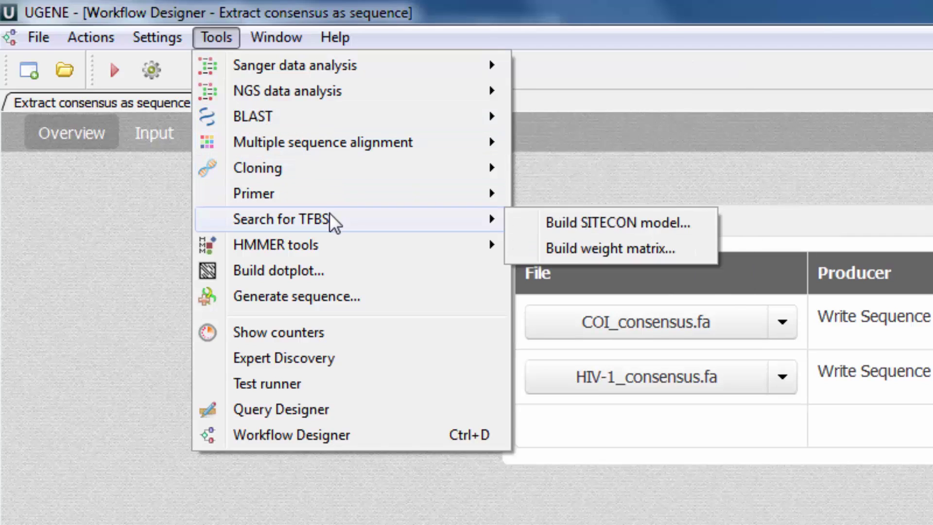
mouse_move(332, 236)
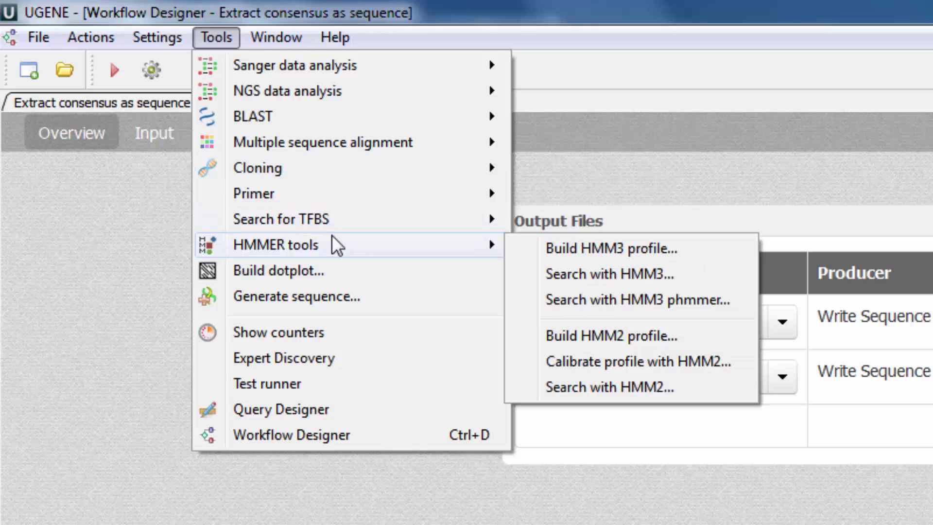
mouse_move(343, 67)
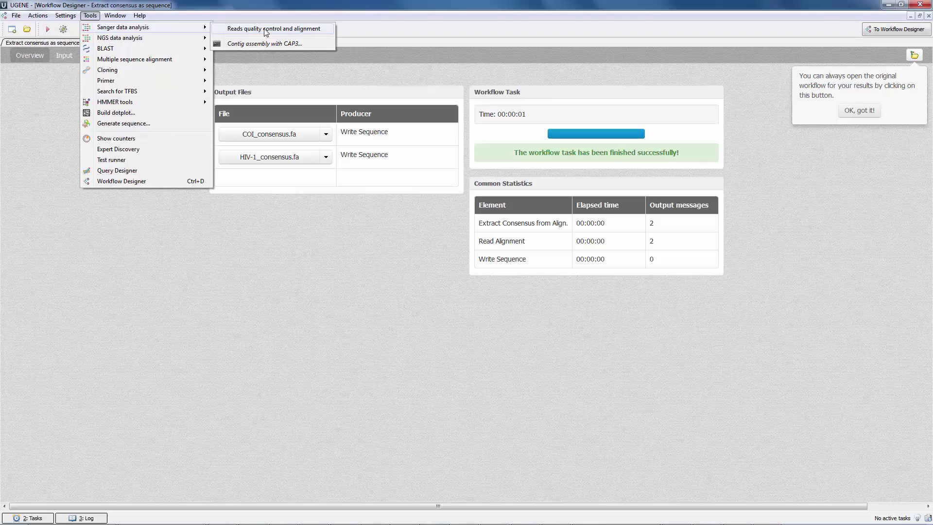
left_click(265, 29)
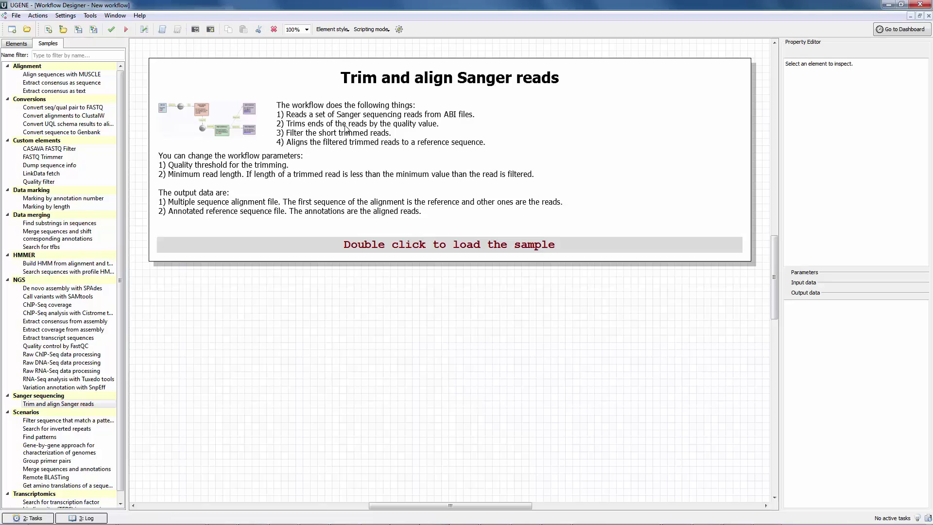
Load the Trim and align Sanger reads sample and dismiss its setup wizard
double_click(348, 131)
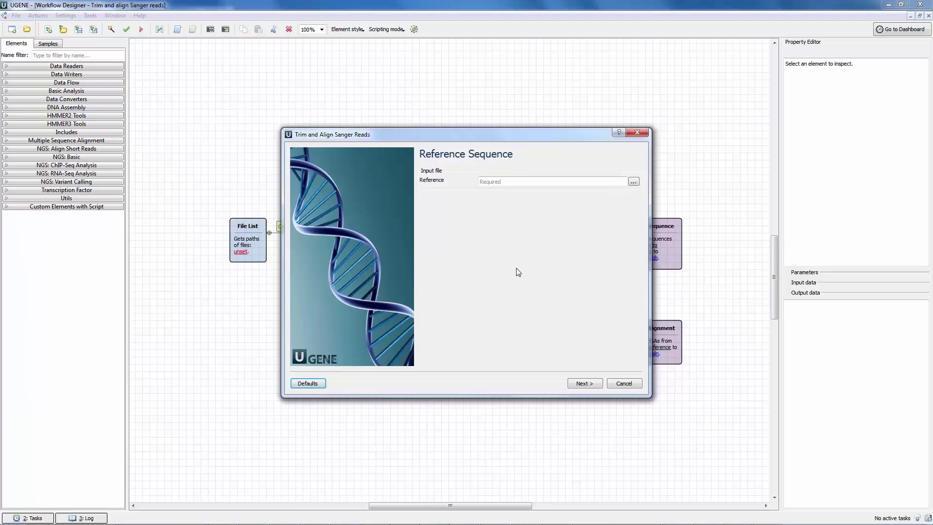
left_click(629, 383)
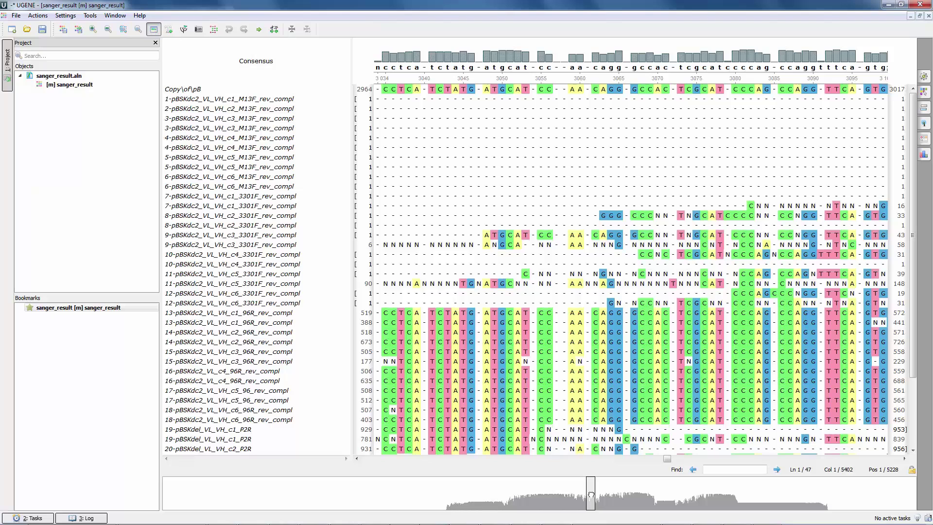
key("alt")
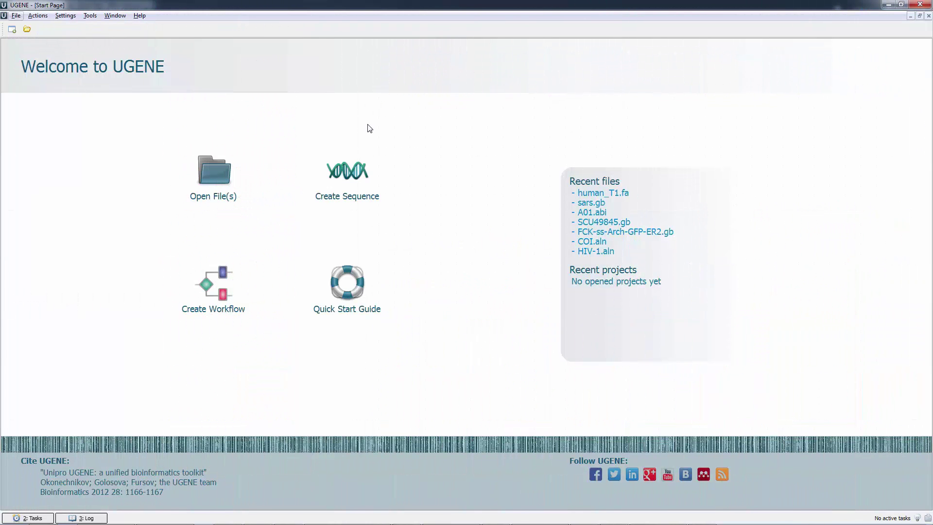
Launch Raw RNA-Seq data processing from Tools > NGS data analysis
left_click(90, 15)
mouse_move(95, 38)
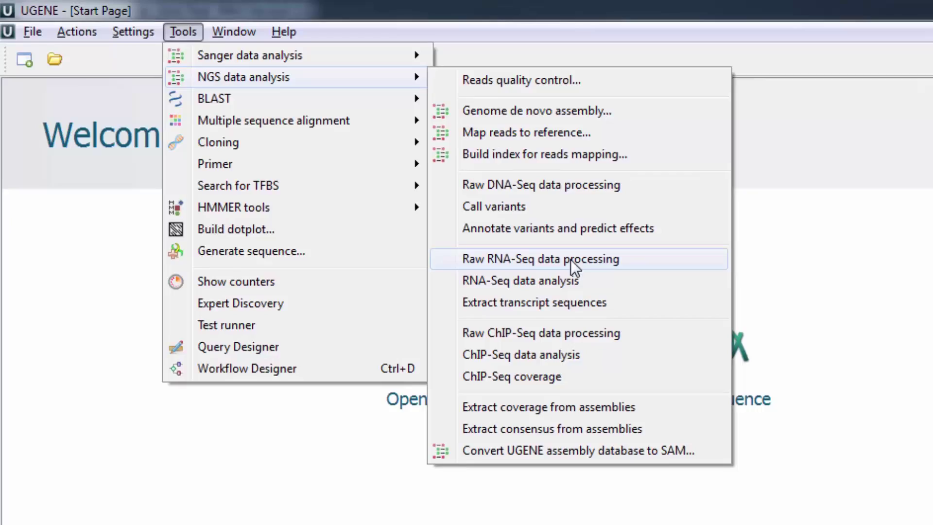
left_click(571, 262)
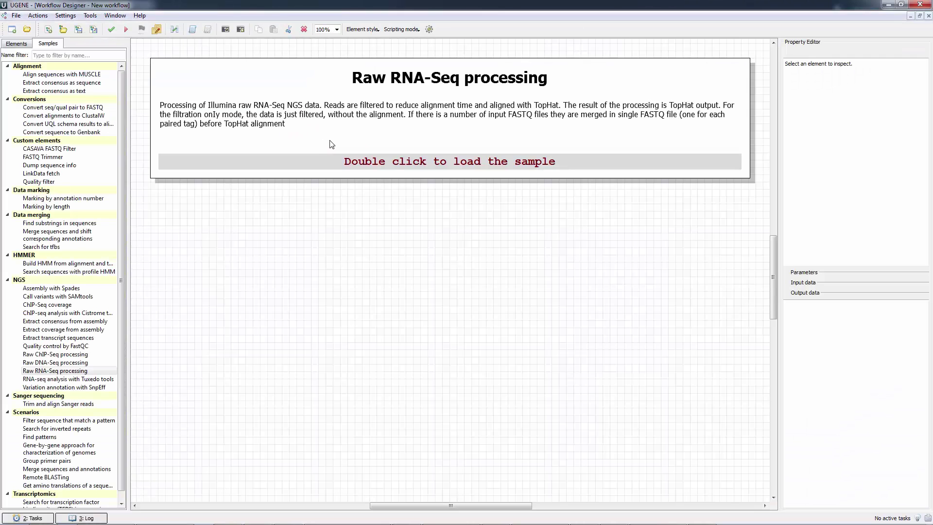
View the Raw RNA-Seq pipeline without its wizard, then start a new empty workflow
left_click(598, 382)
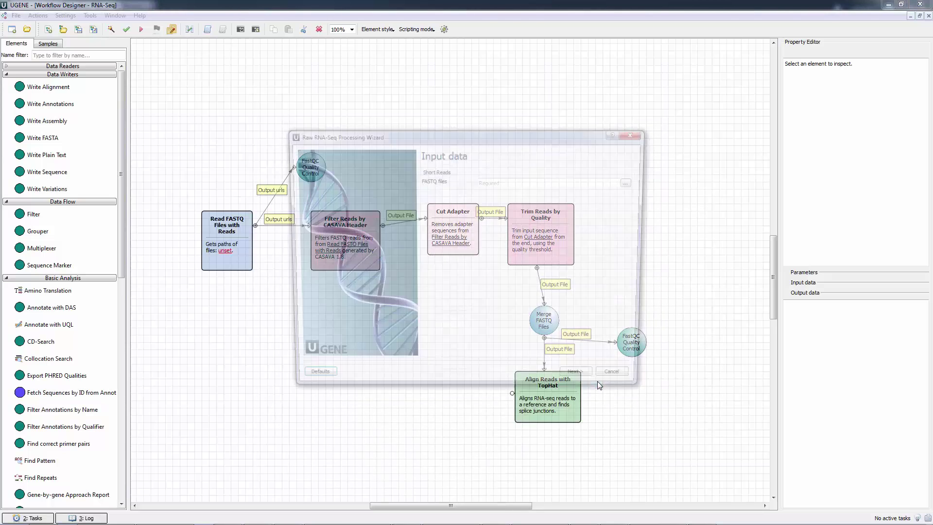
left_click(624, 383)
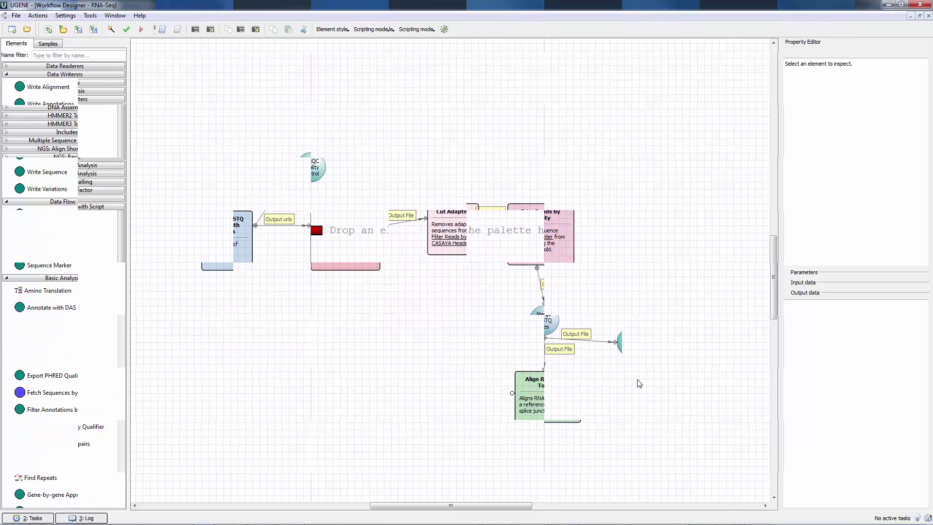
left_click(48, 43)
Filter the samples by 'sn' and load the Variation annotation with SnpEff workflow
left_click(52, 55)
type("sn")
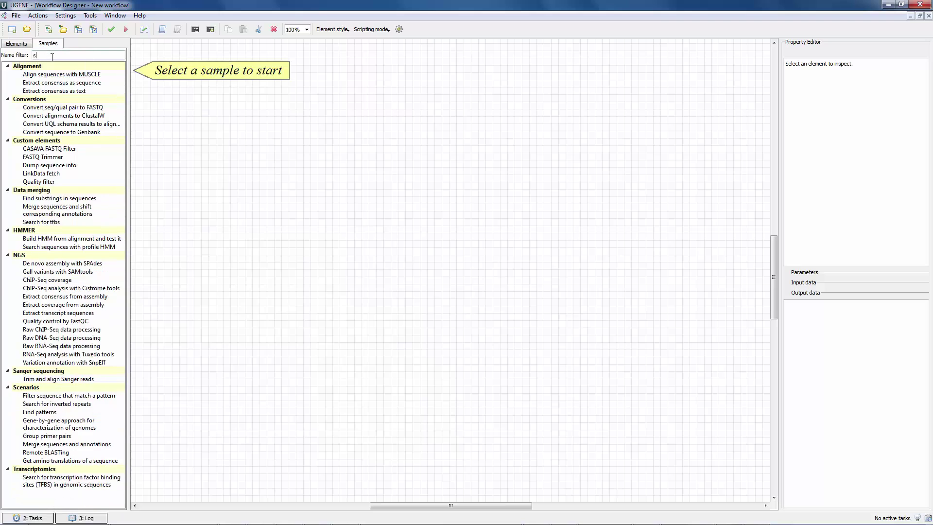
double_click(65, 75)
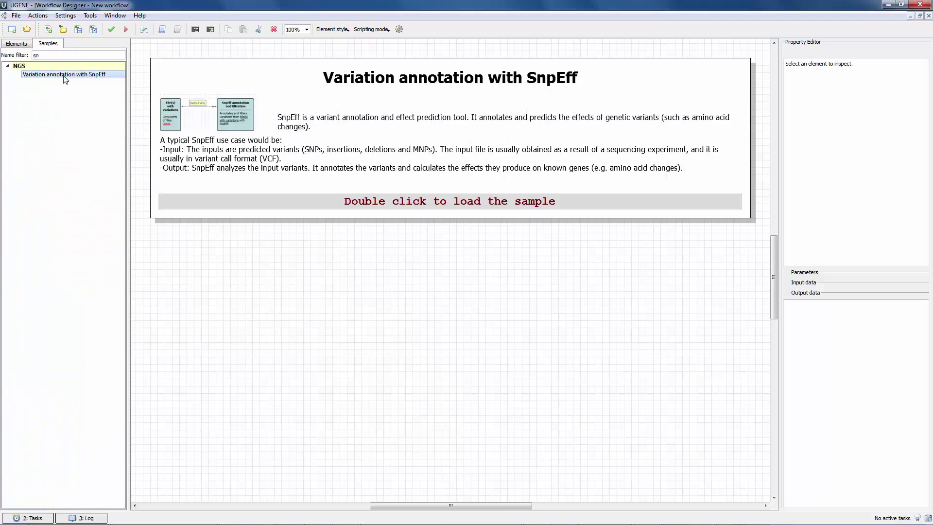
Add file.vcf to Dataset 1, run the workflow, and show the snpEff_summary.html options
left_click(363, 240)
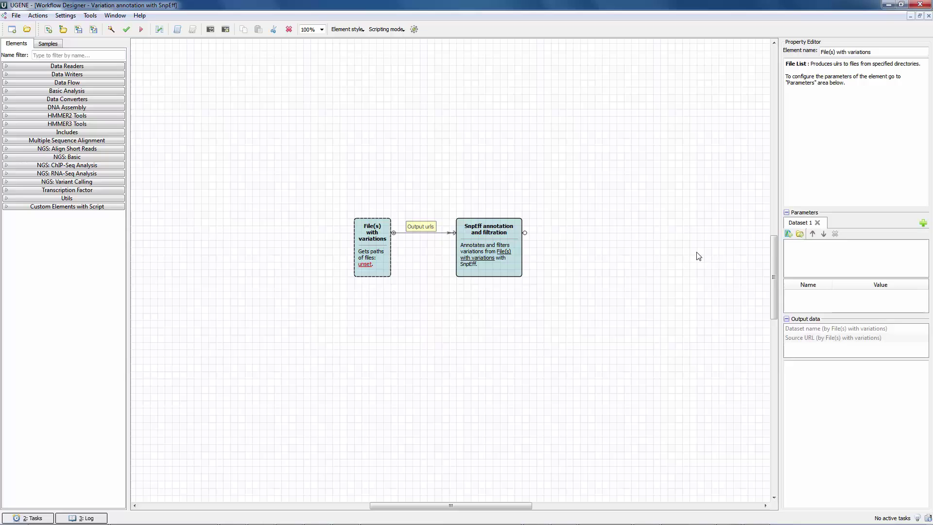
left_click(788, 235)
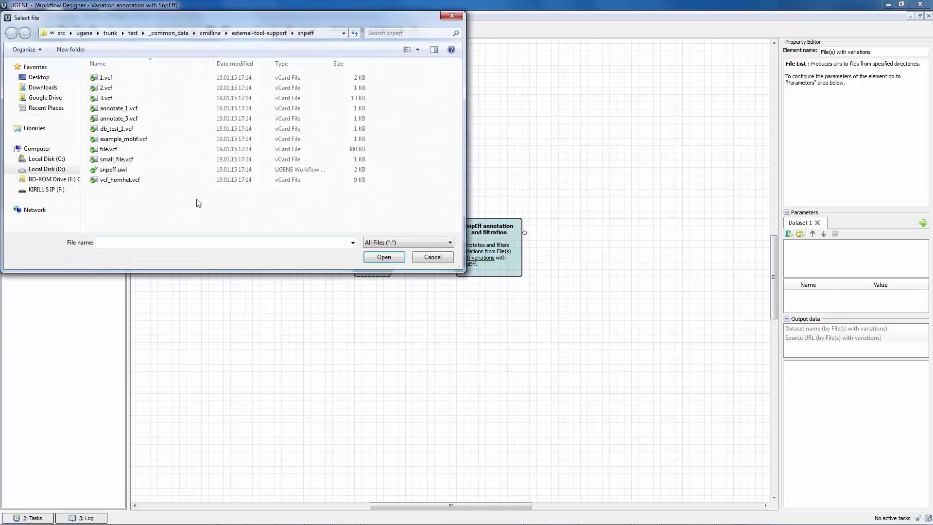
double_click(128, 150)
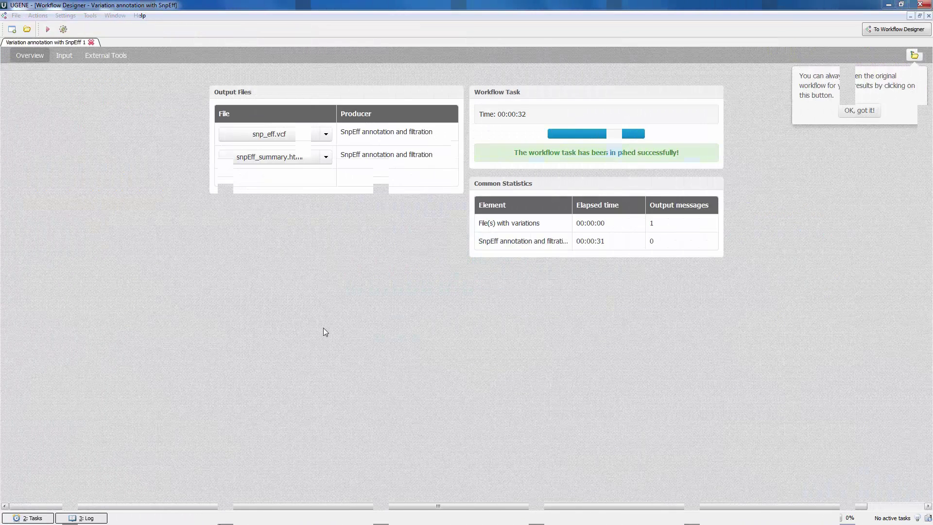
left_click(326, 163)
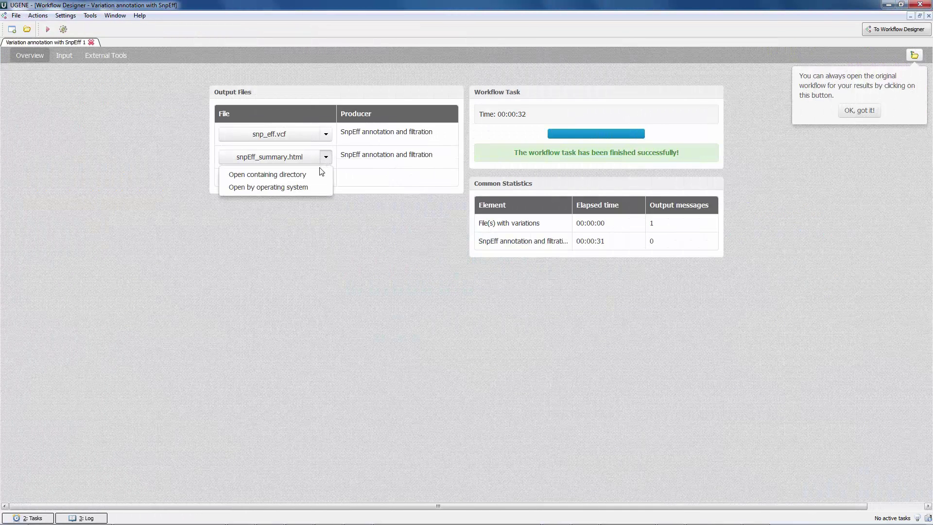
Open snpEff_summary.html in Chrome and read the report down to the codon changes section
left_click(319, 184)
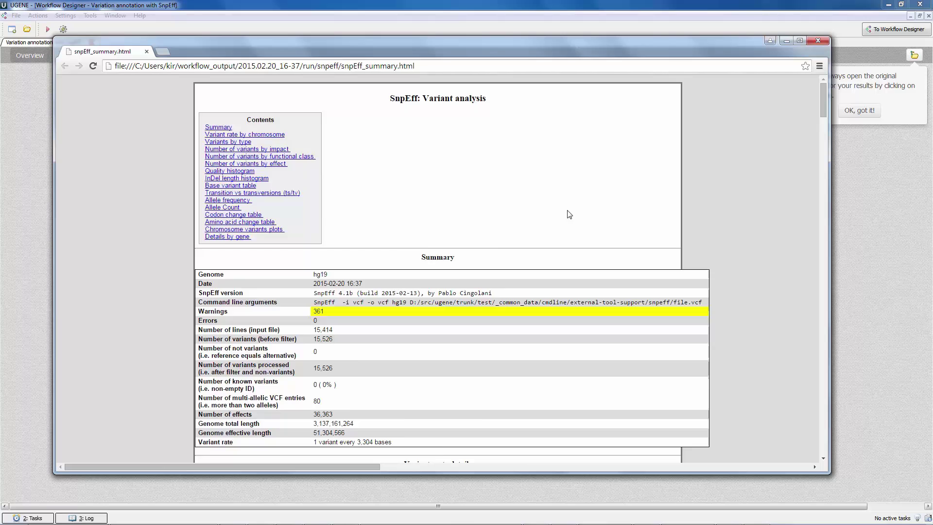
scroll(569, 214, "down", 9)
scroll(569, 214, "down", 20)
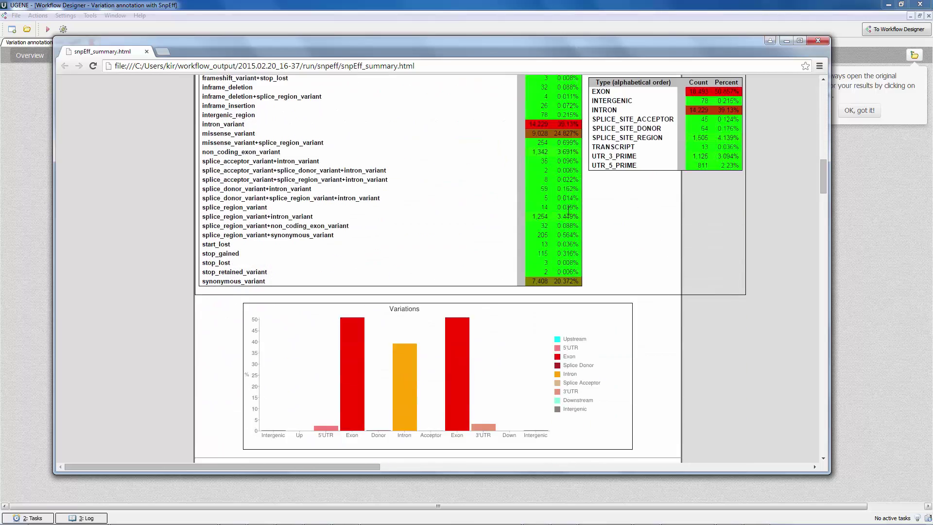
scroll(568, 214, "down", 20)
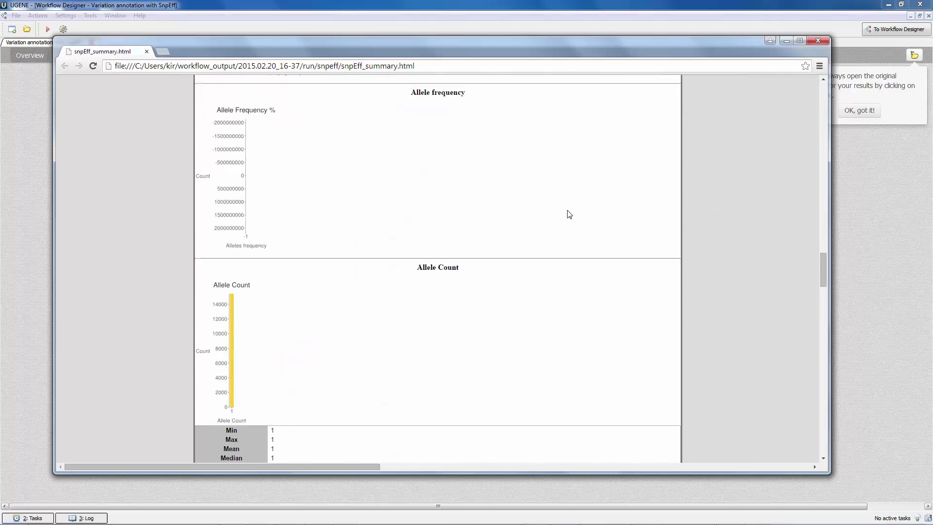
scroll(569, 214, "down", 6)
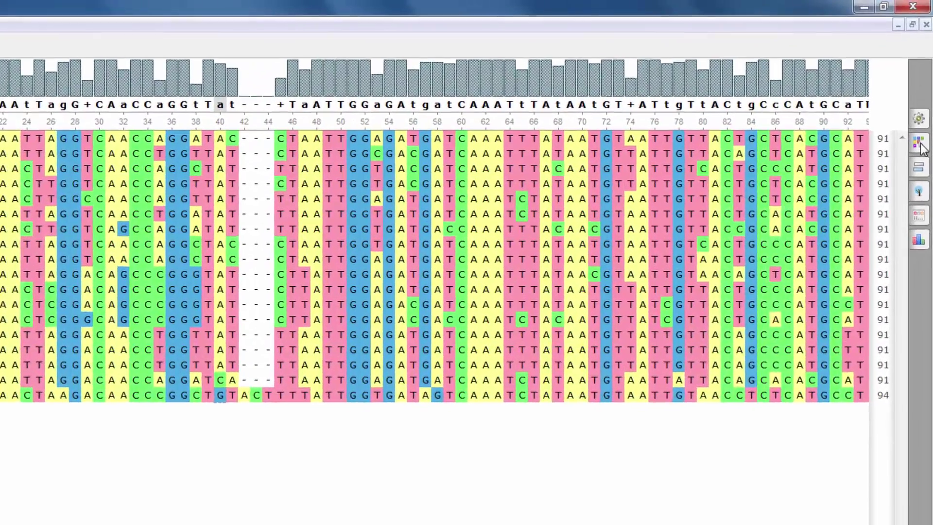
Highlight the COI alignment by Conservation level with the threshold at 83%
left_click(922, 108)
left_click(848, 232)
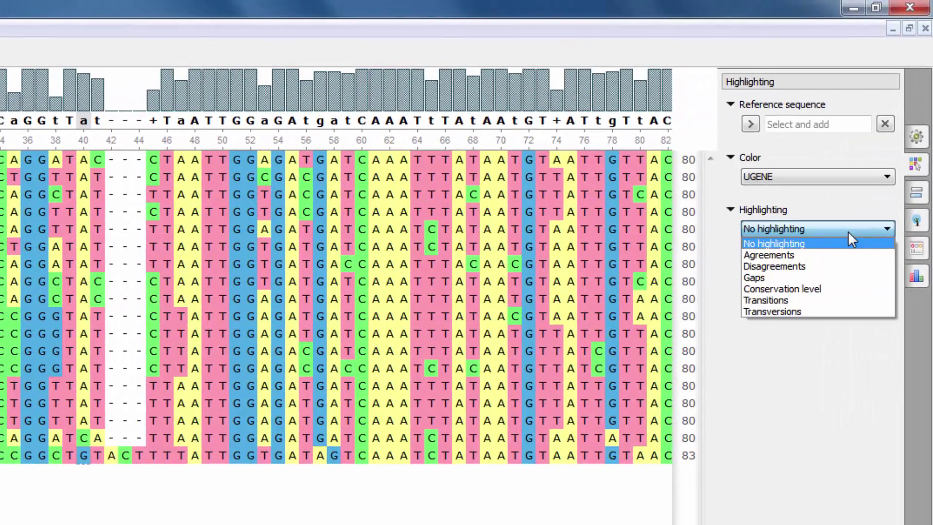
left_click(845, 290)
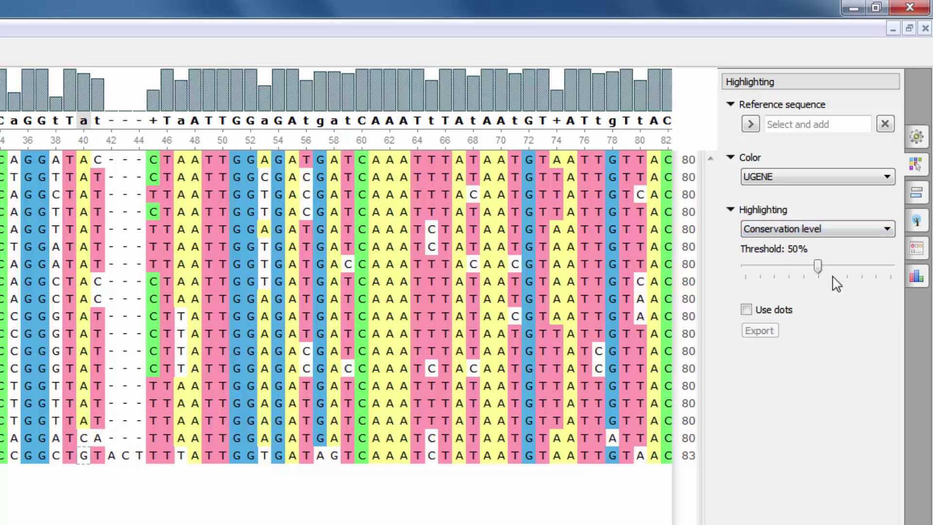
left_click_drag(818, 266, 809, 266)
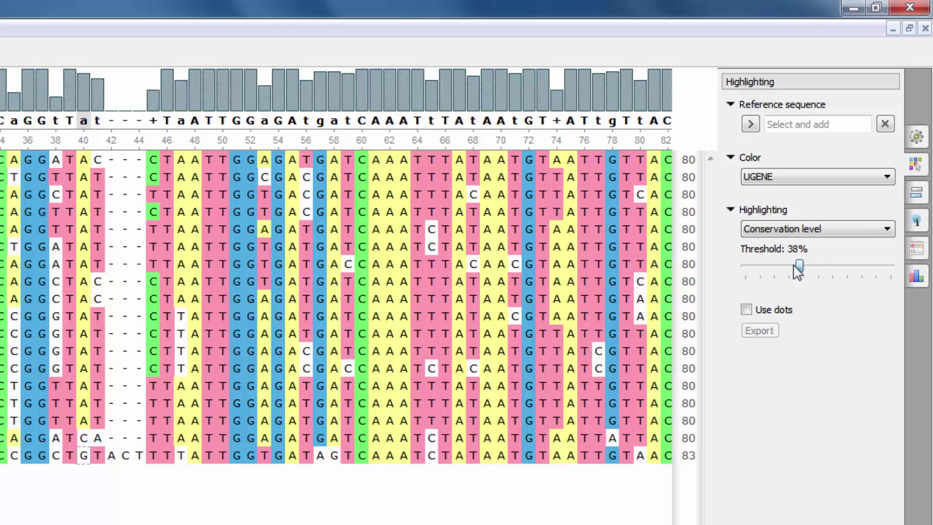
left_click_drag(793, 265, 866, 266)
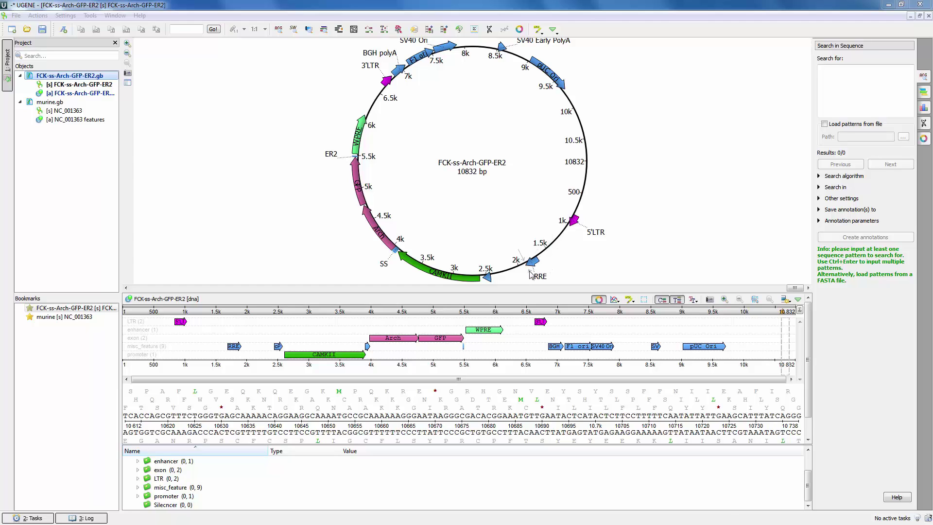
Select the 885–1884 region on the circular map and bring up its context menu
left_click_drag(532, 272, 604, 238)
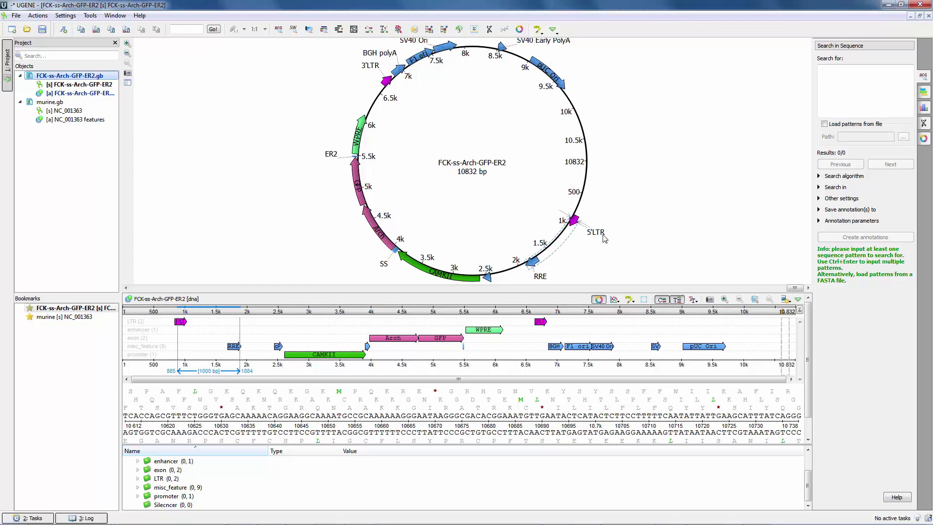
right_click(566, 239)
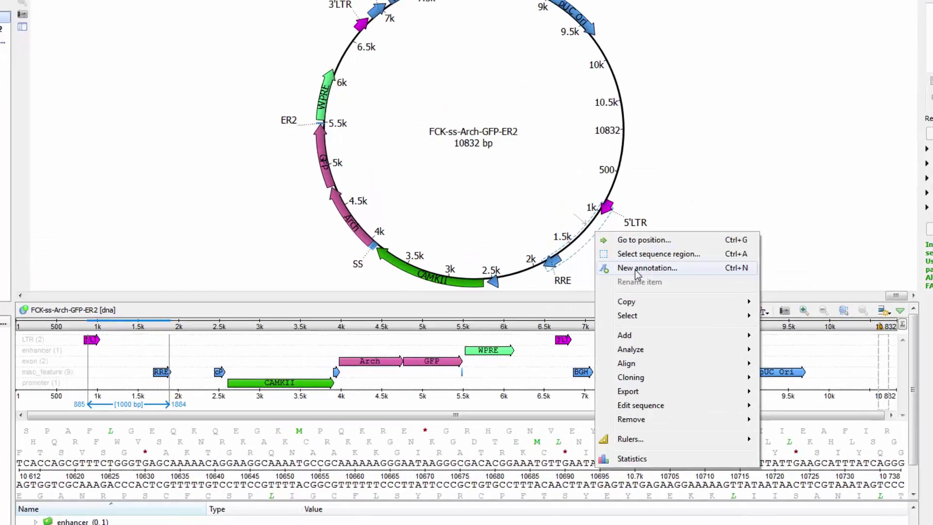
Start a new annotation on 885–1884 with type Silencer and name 'Silencer 1'
left_click(604, 267)
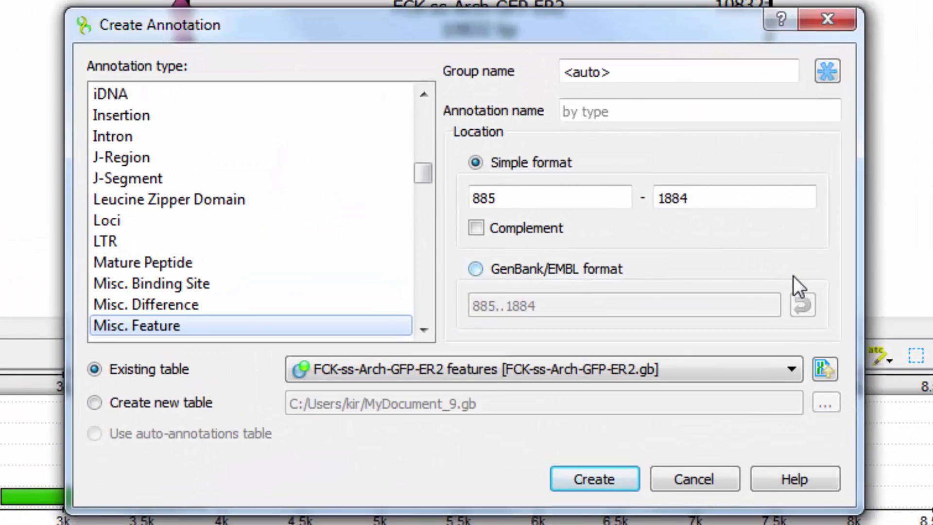
left_click_drag(419, 179, 421, 275)
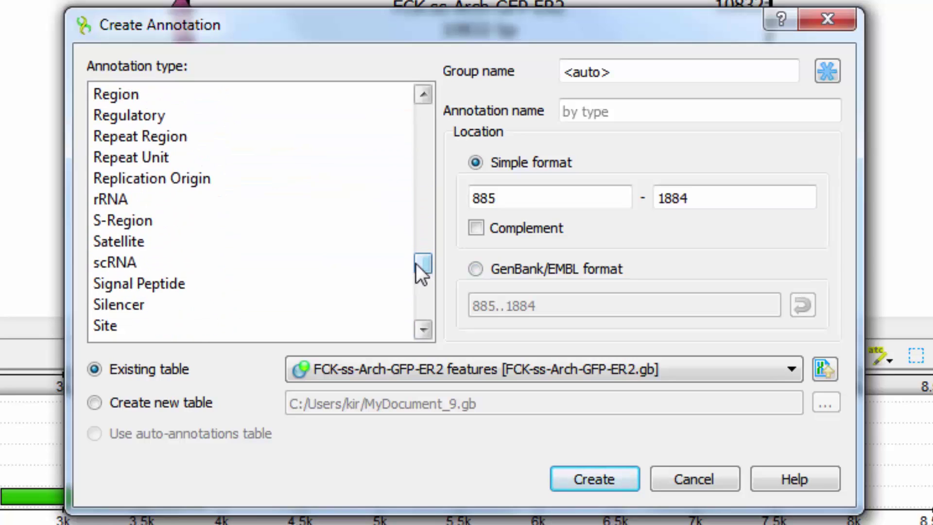
left_click(355, 303)
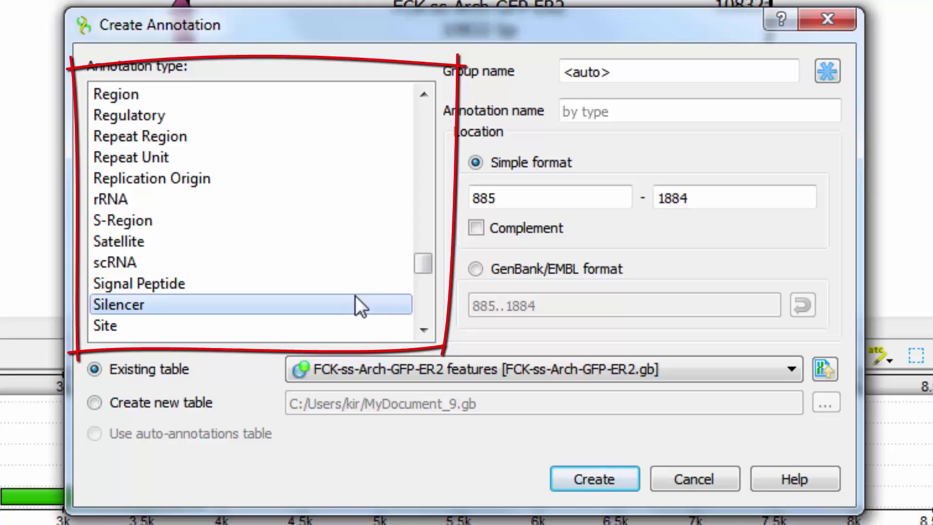
left_click(686, 112)
type("Silence")
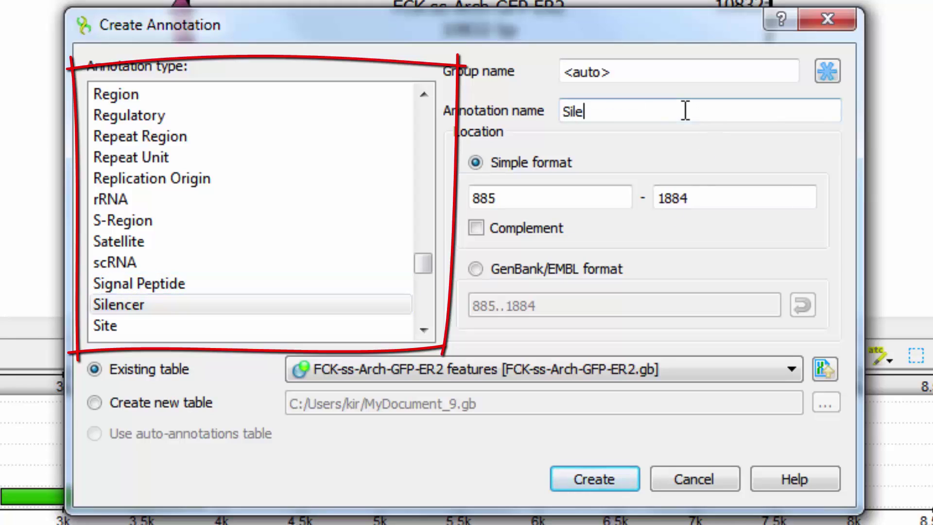
type("r 1")
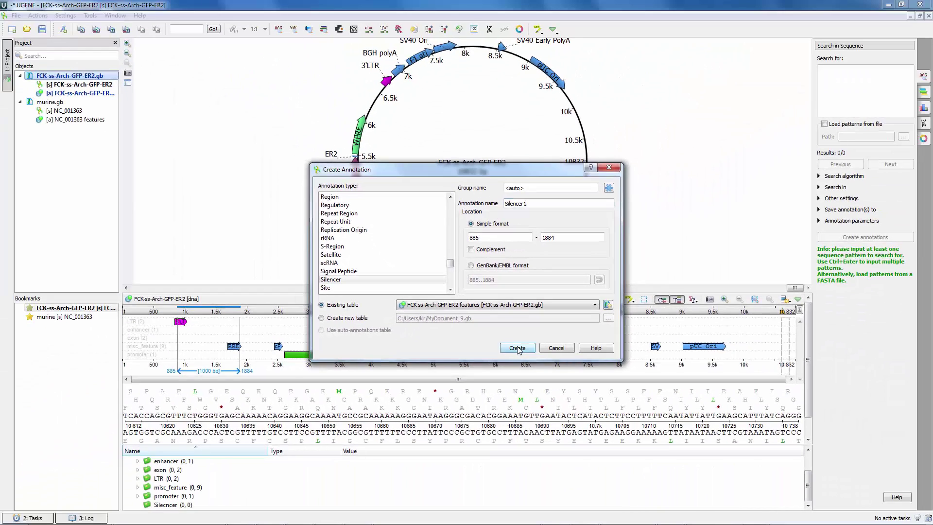
Create the Silencer1 annotation spanning 885..1884
left_click(518, 349)
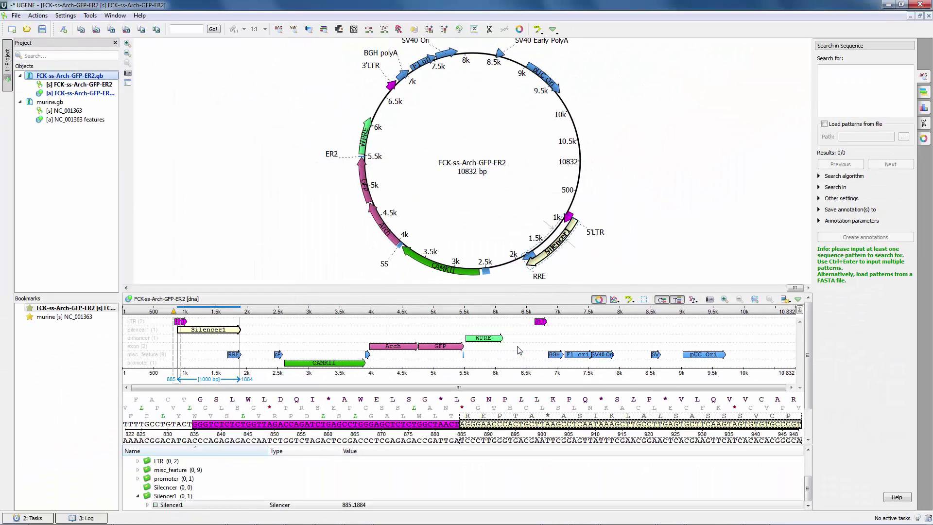